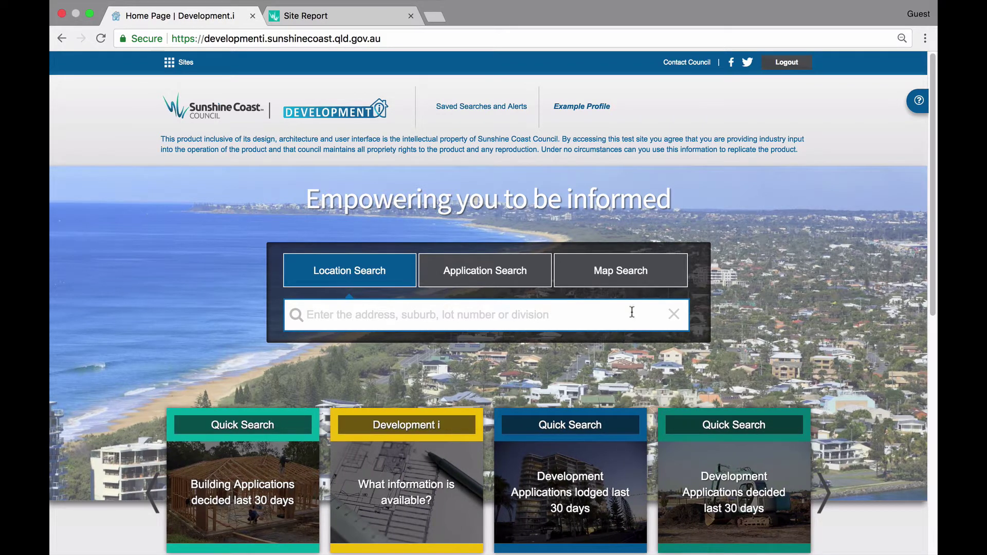
Step: Open Map Search and zoom the map in on Kuluin and Maroochydore
click(632, 272)
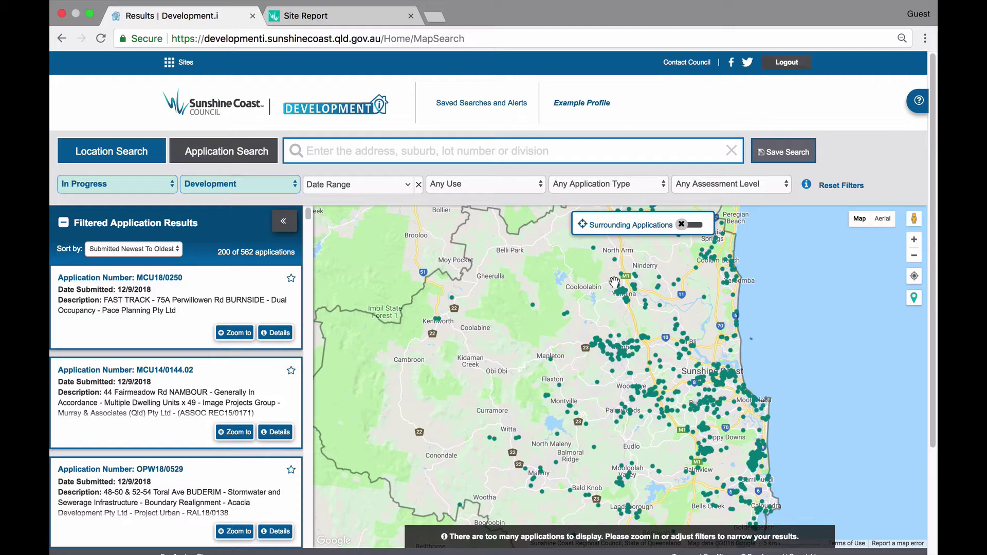
scroll(737, 373, up, 5)
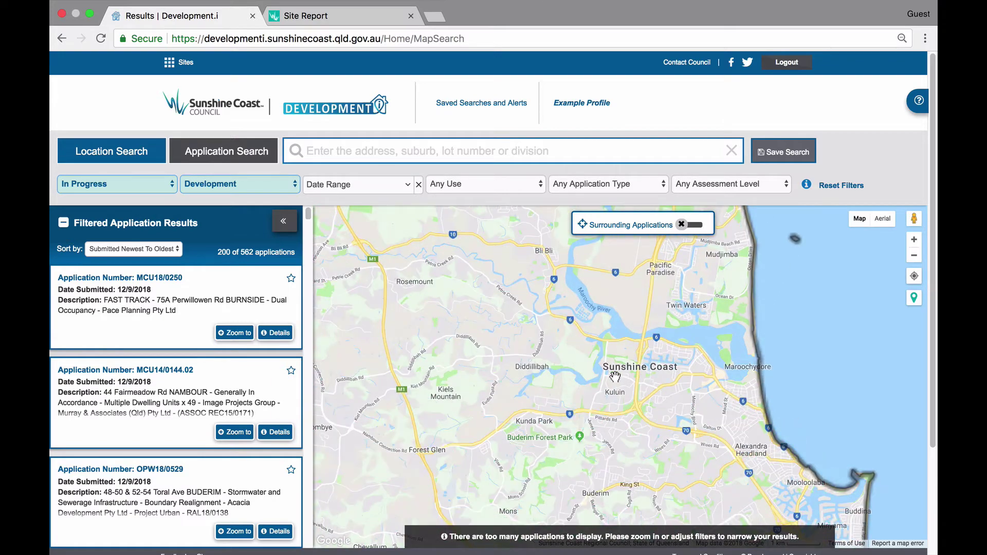
scroll(615, 377, up, 2)
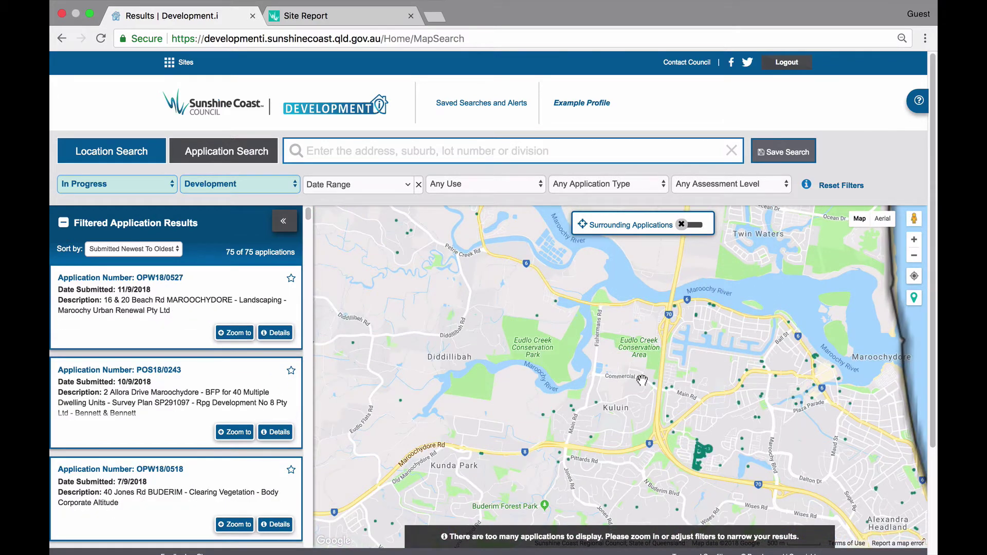
Step: Zoom in, pan toward Maroochydore, and zoom to OPW18/0527's site, leaving 6 applications listed
click(918, 243)
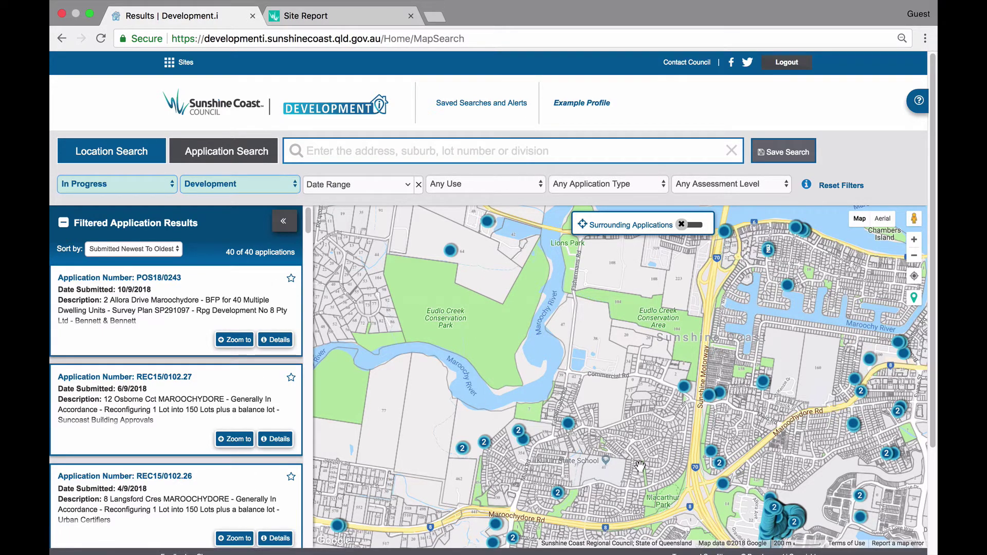
drag(673, 393, 481, 432)
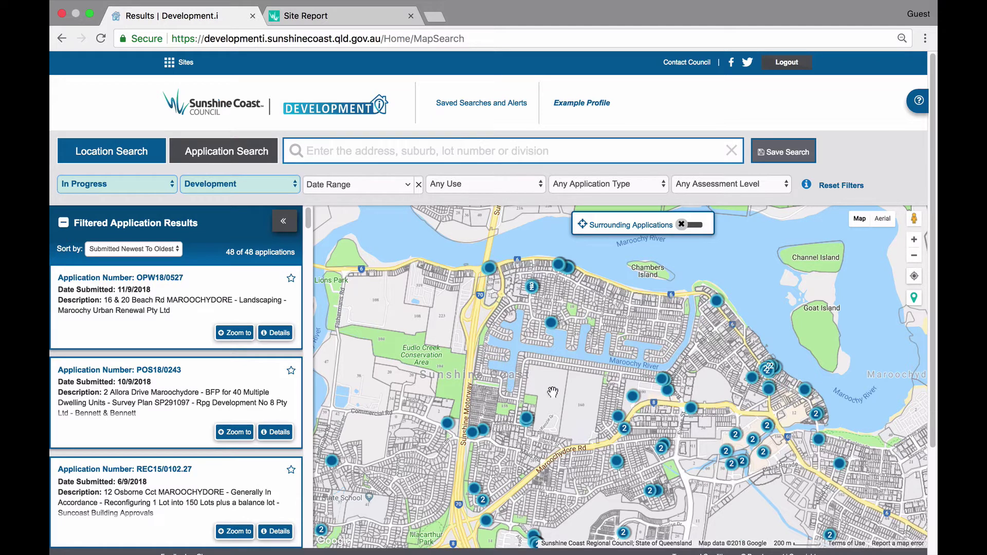
drag(778, 440, 609, 414)
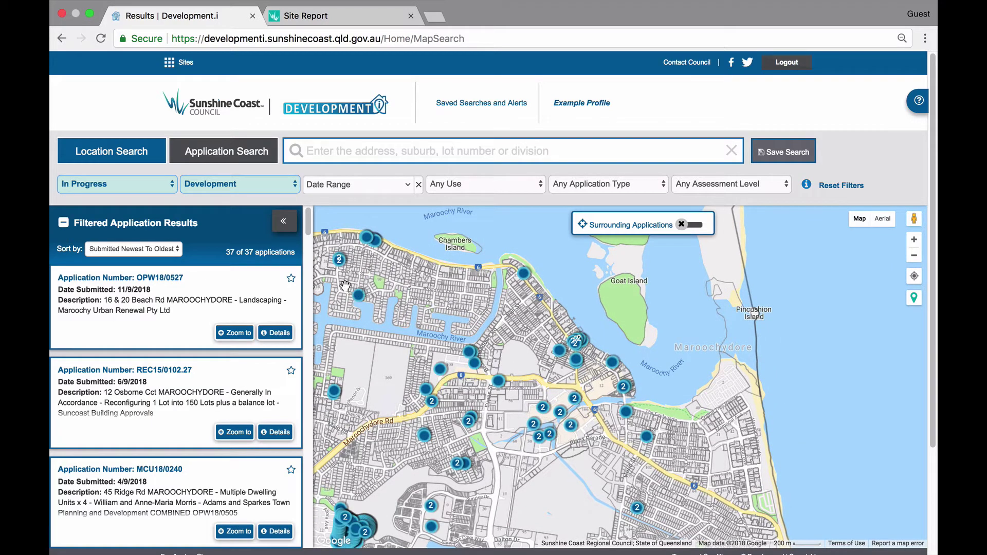
click(240, 333)
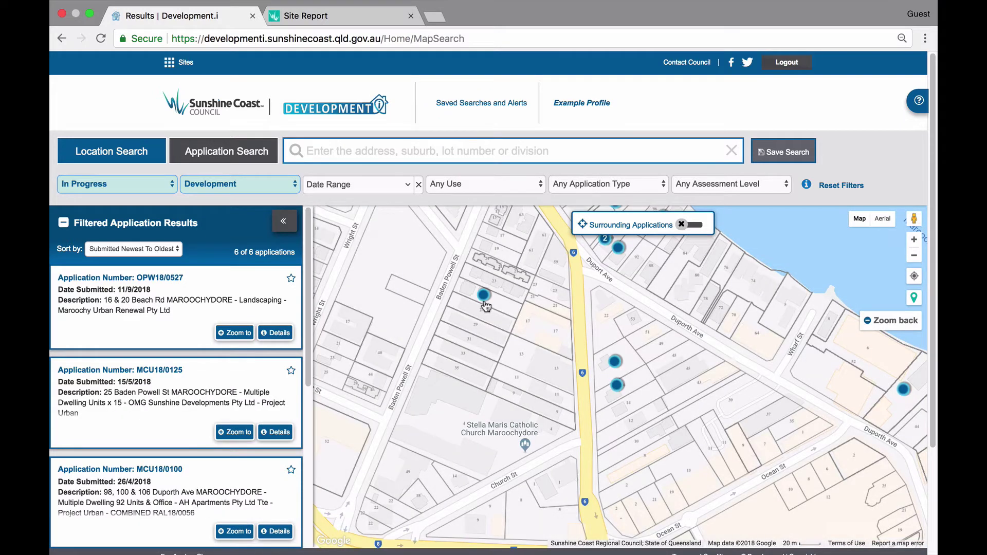
Step: Read MCU18/0125's full details from its map marker, then return to the wider Maroochydore view
click(486, 296)
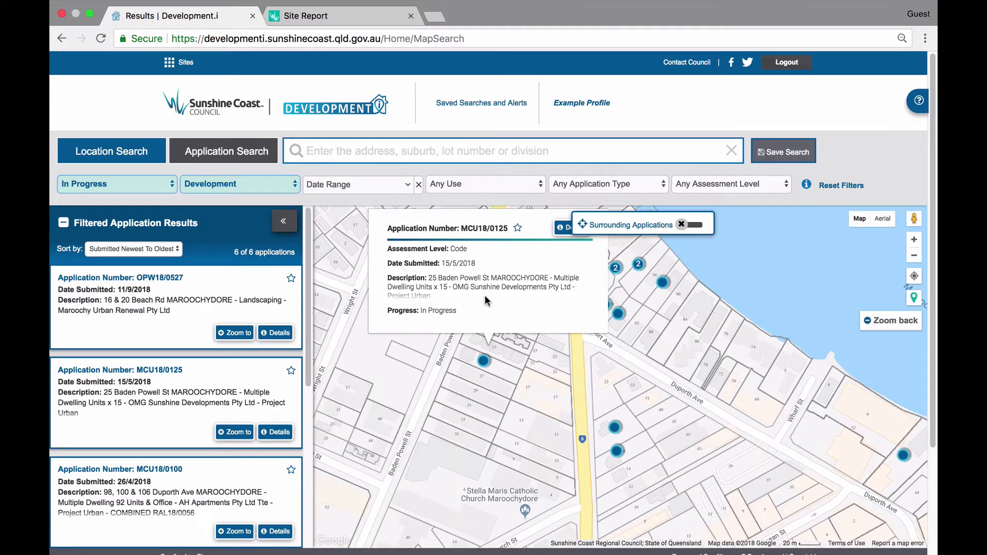
click(565, 230)
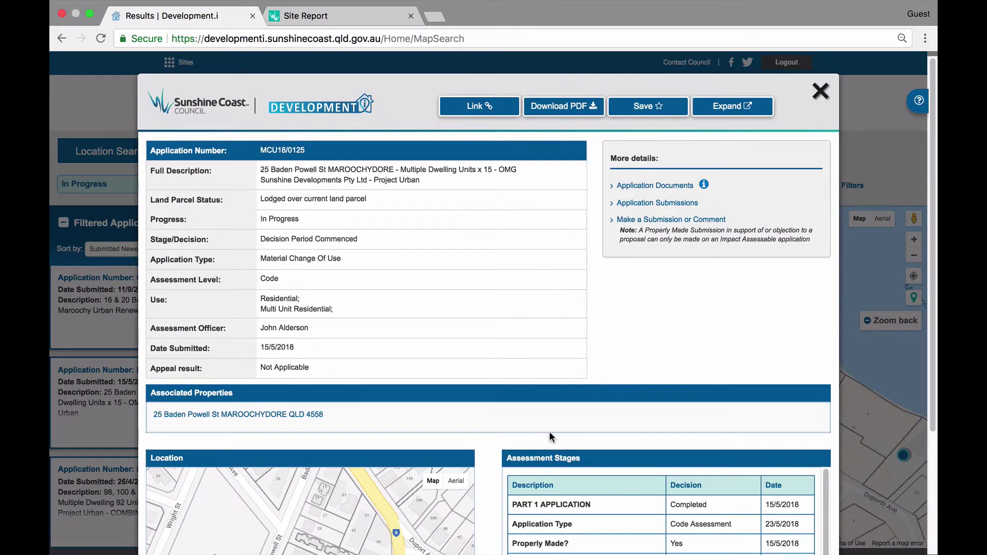
scroll(530, 424, down, 5)
scroll(530, 424, up, 5)
click(821, 92)
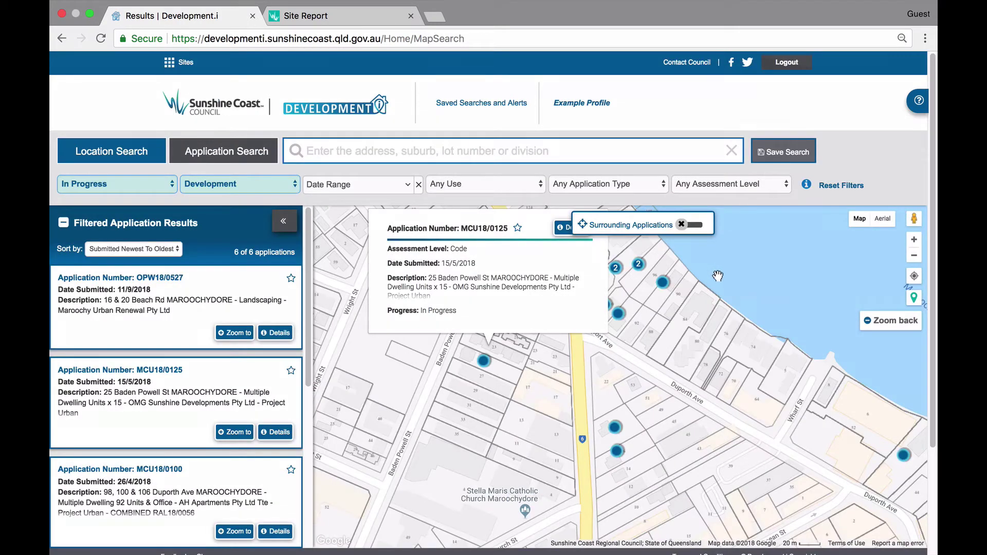
click(892, 321)
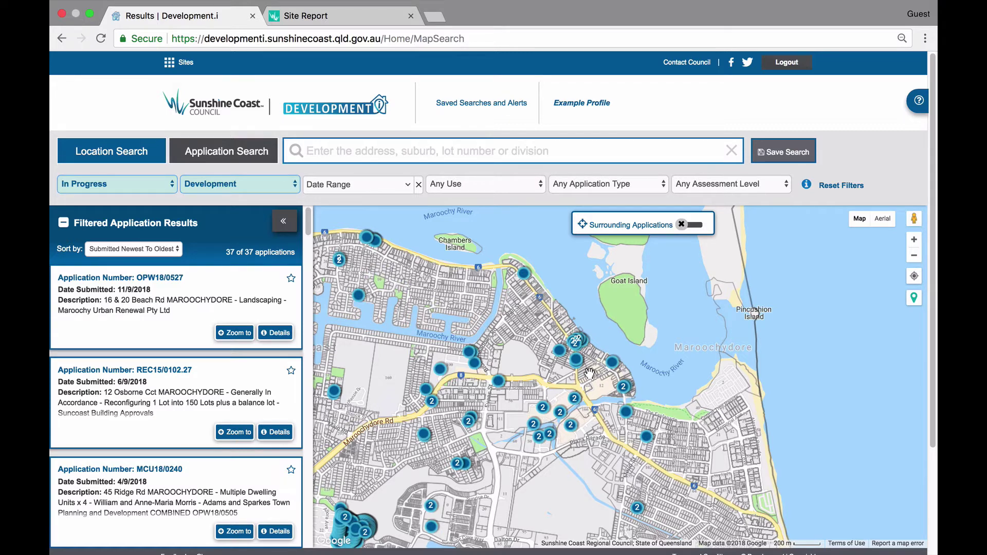
Step: Zoom in, select the 4/9 Ocean St parcel, and move the pin to 15-17 Ocean St
scroll(589, 374, up, 3)
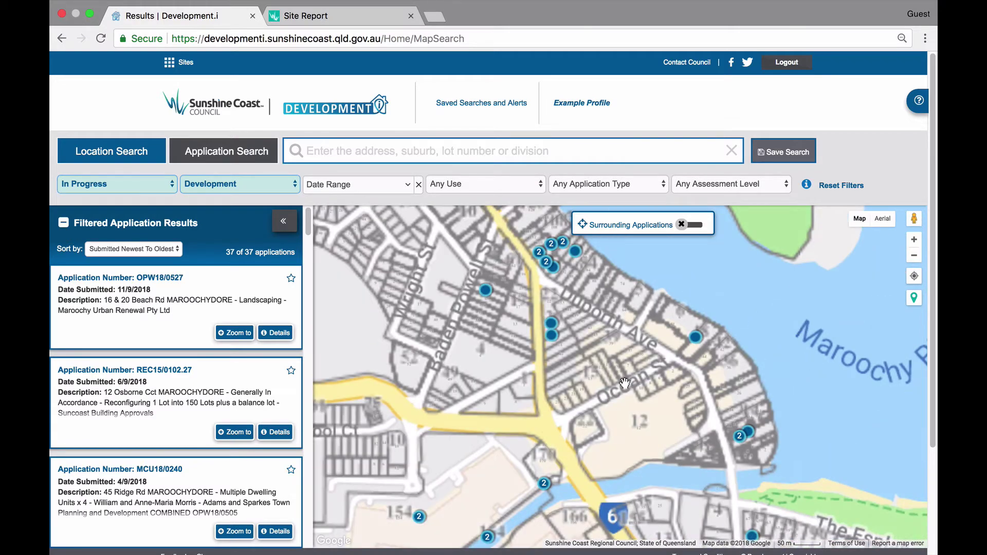
scroll(625, 383, up, 2)
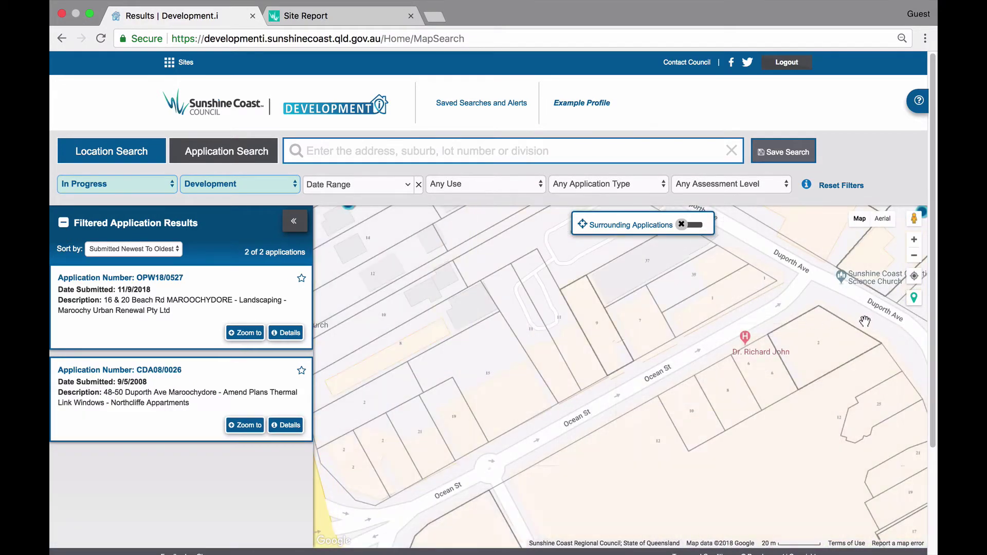
click(918, 304)
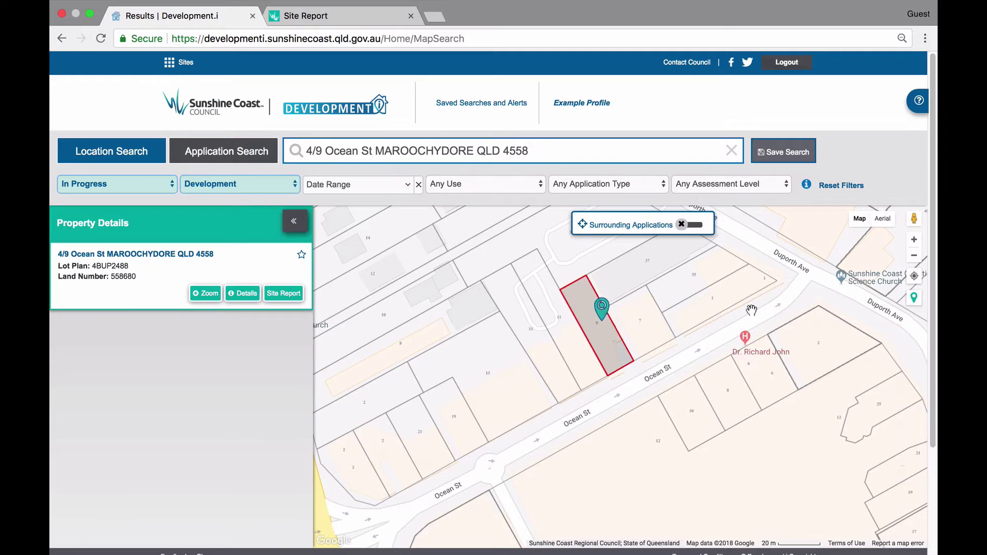
drag(605, 316, 497, 372)
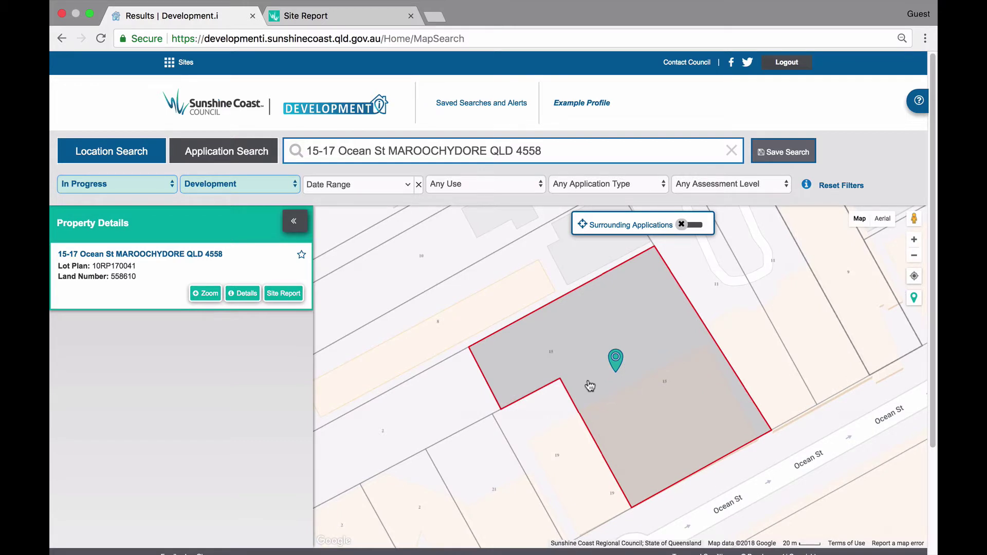
Step: Turn on Surrounding Applications for 15-17 Ocean St and widen the map to show all 10
click(684, 228)
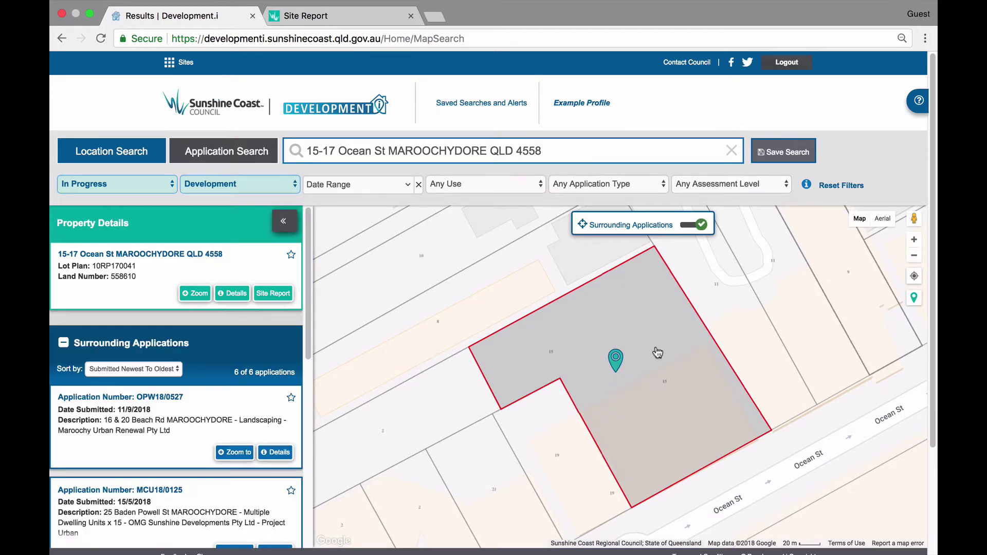
scroll(658, 353, down, 5)
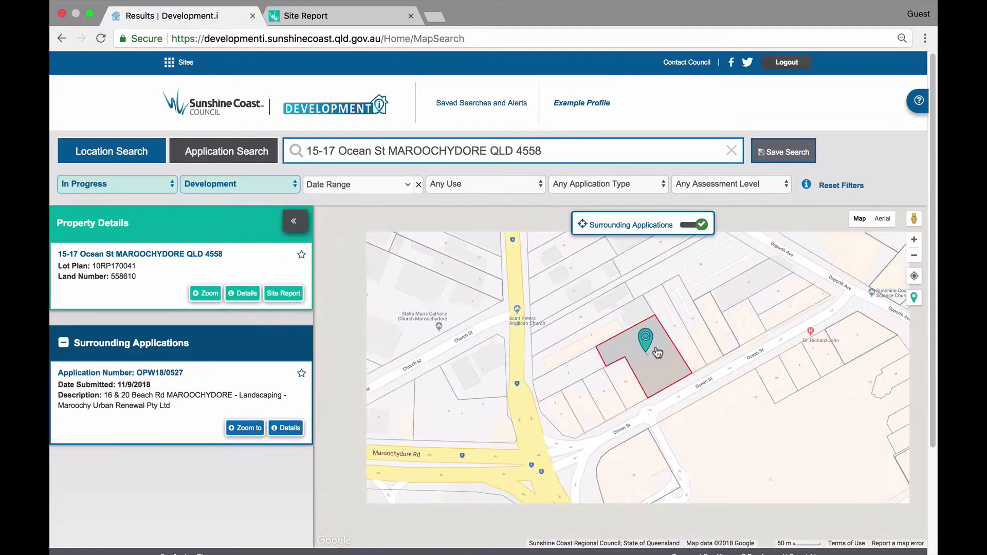
drag(658, 353, 618, 377)
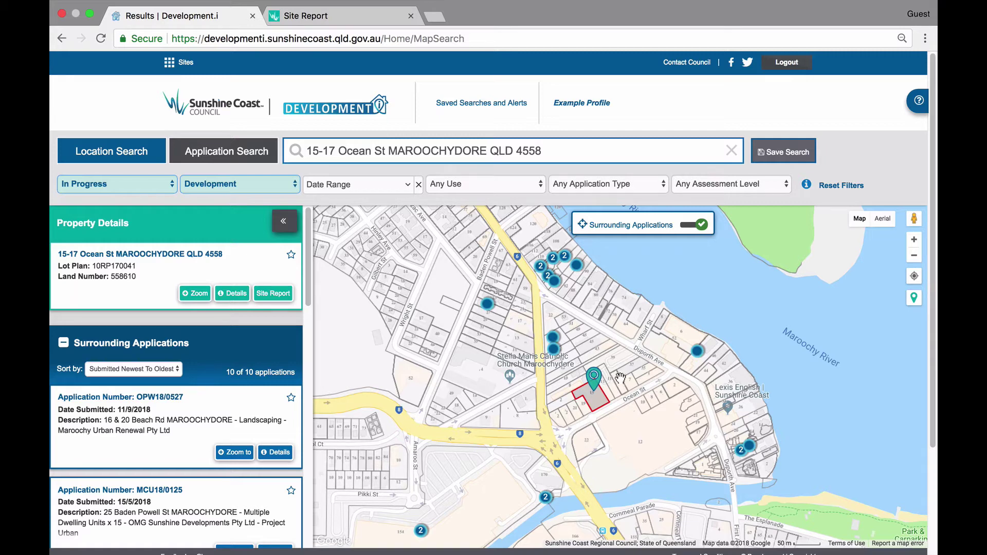
Step: Keep progress at In Progress and group at Development, then bring up the Date Range options
click(174, 187)
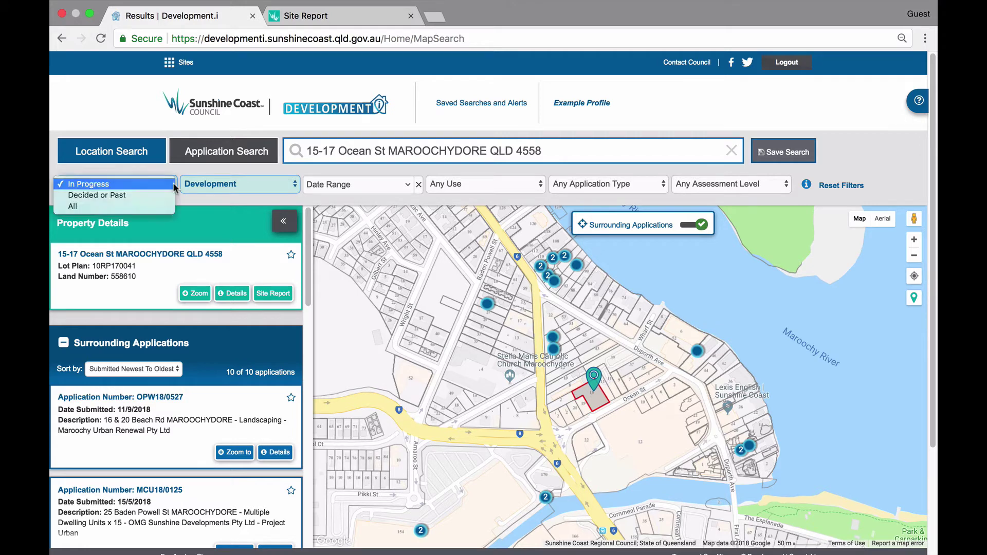
click(174, 187)
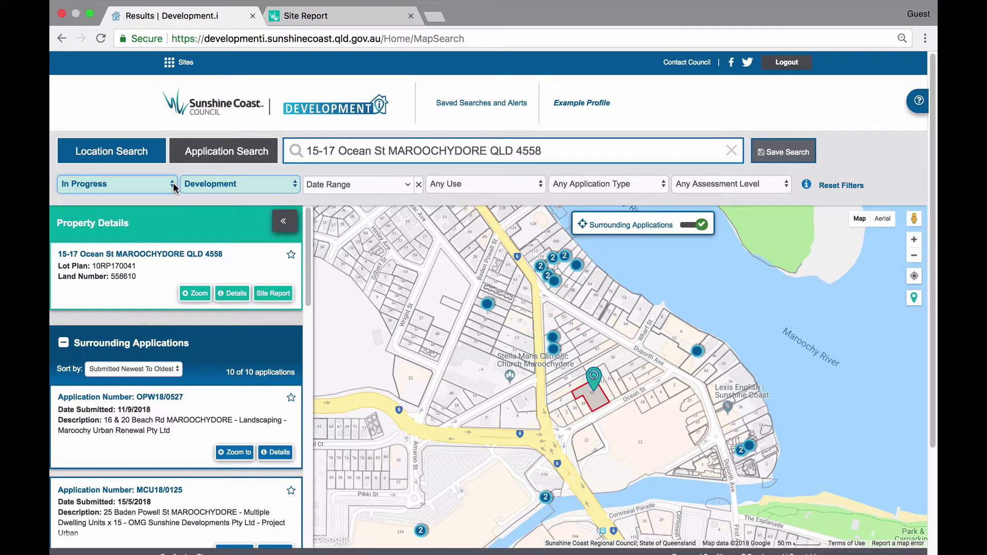
click(298, 186)
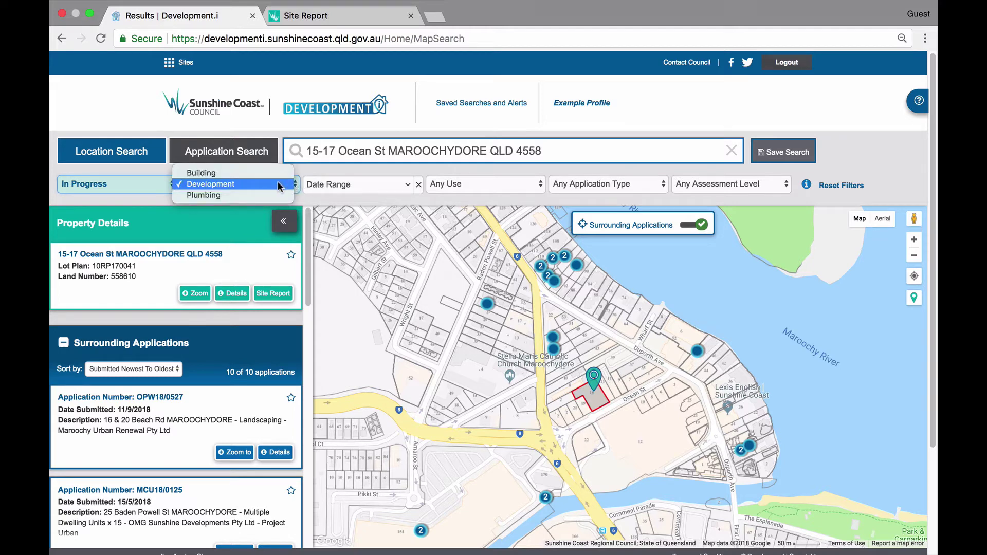
click(280, 185)
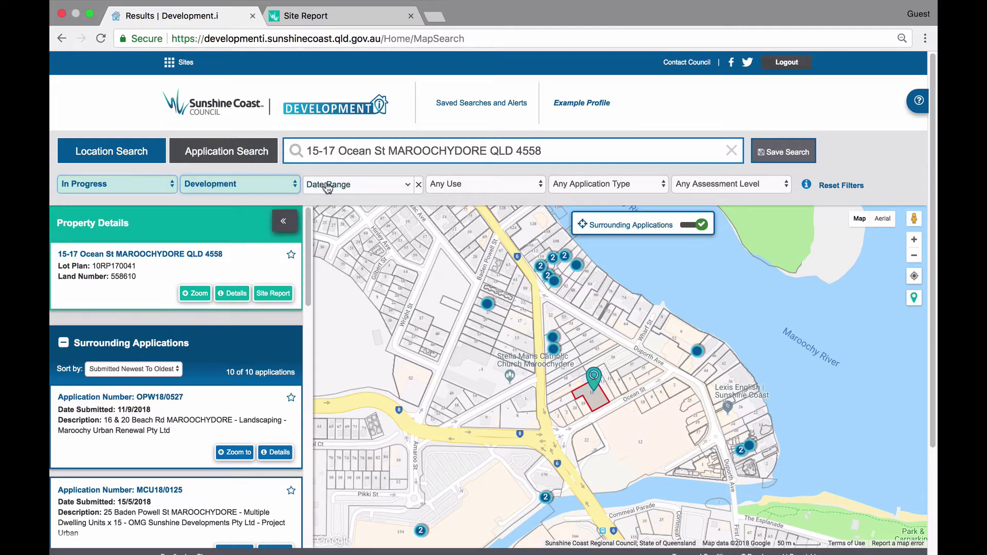
click(409, 188)
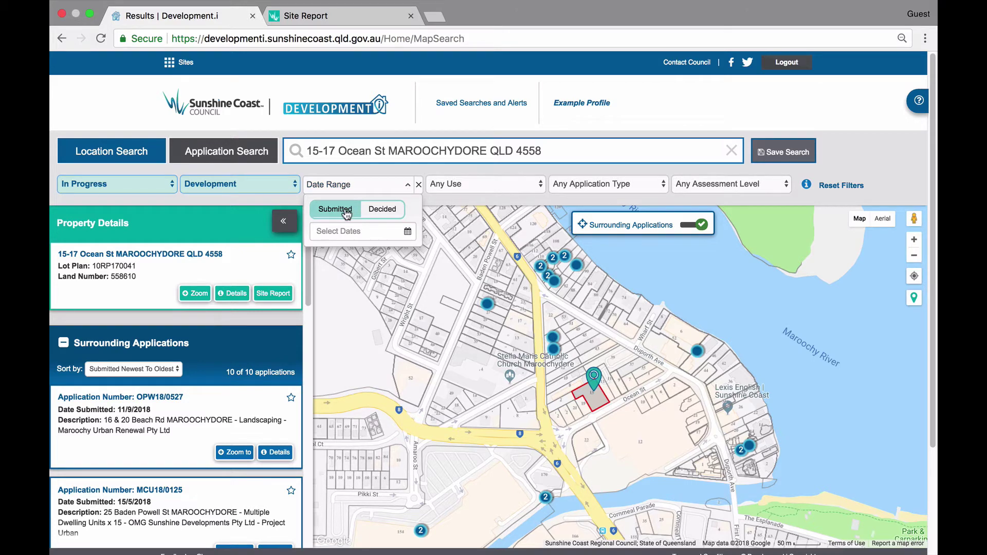
Step: Limit results to Decided or Past applications decided last month, 01/08/18–31/08/18
click(360, 232)
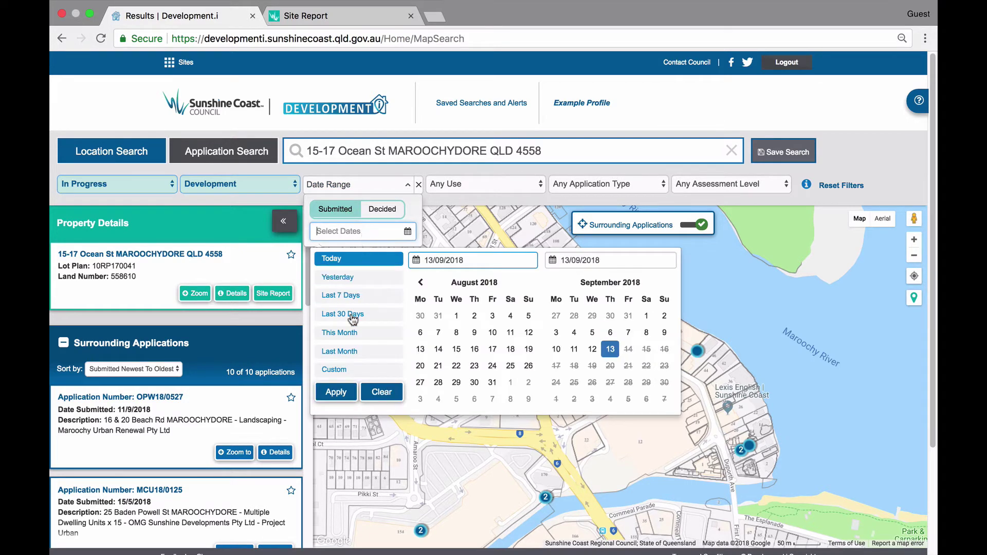
click(343, 353)
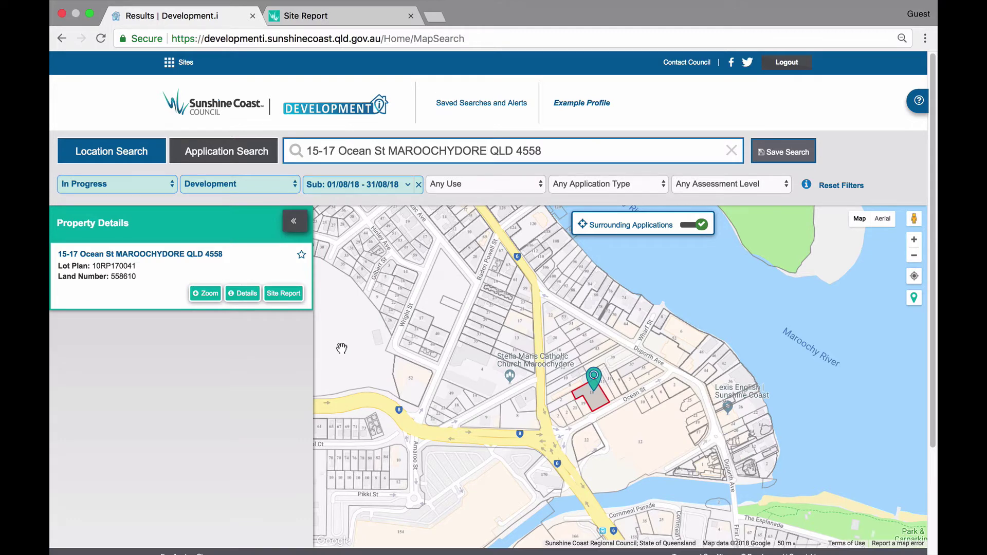
click(407, 187)
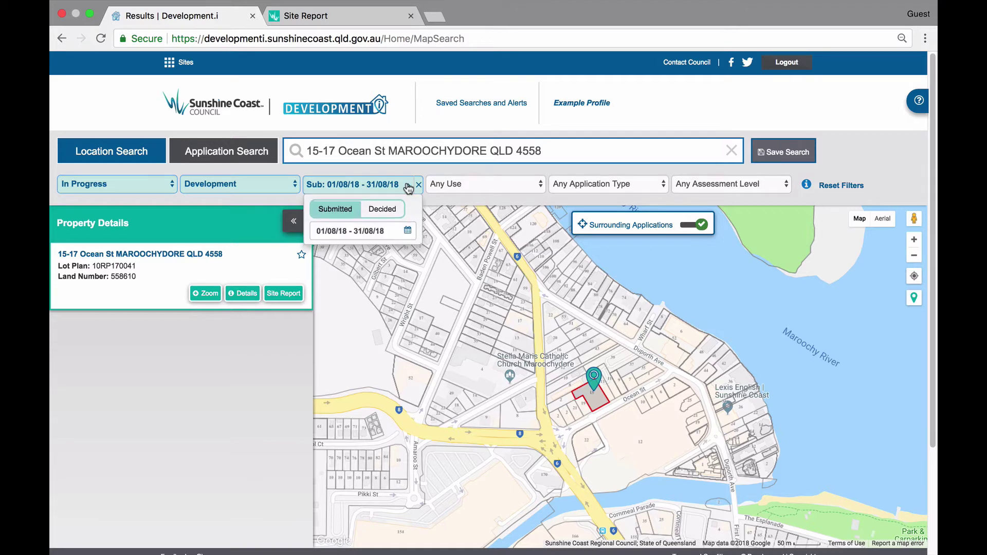
click(383, 210)
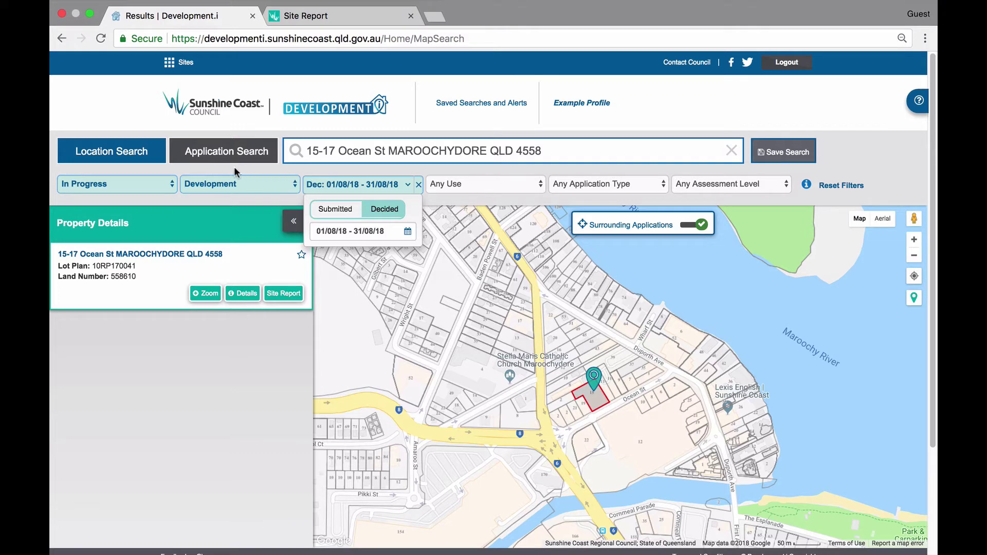
click(174, 188)
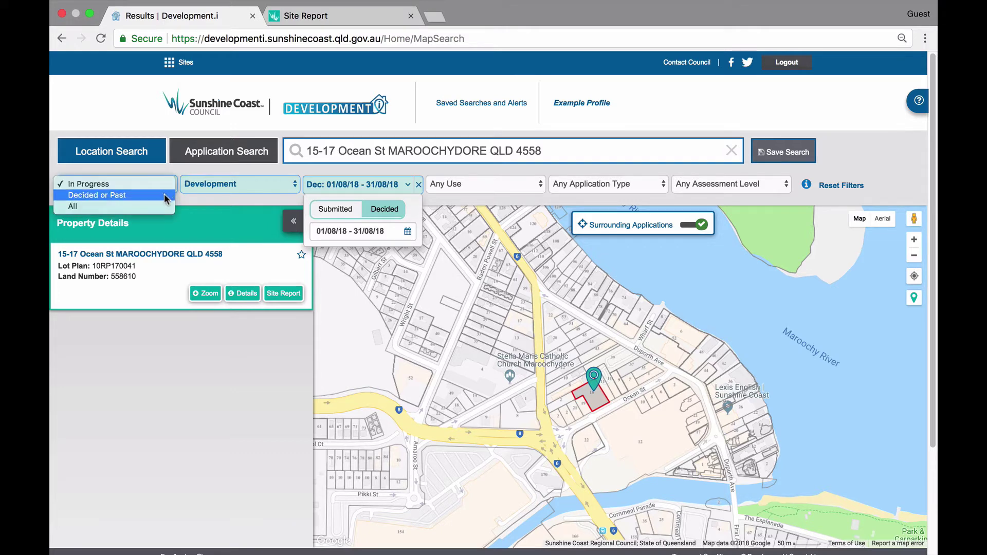
click(165, 195)
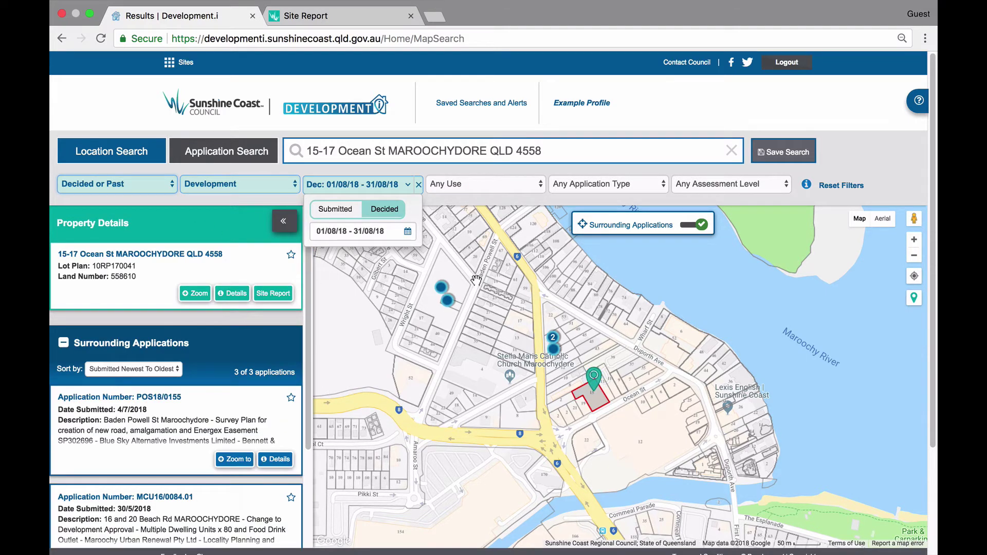
Step: Clear the August 2018 date filter, set progress back to In Progress, and view the use categories
click(419, 187)
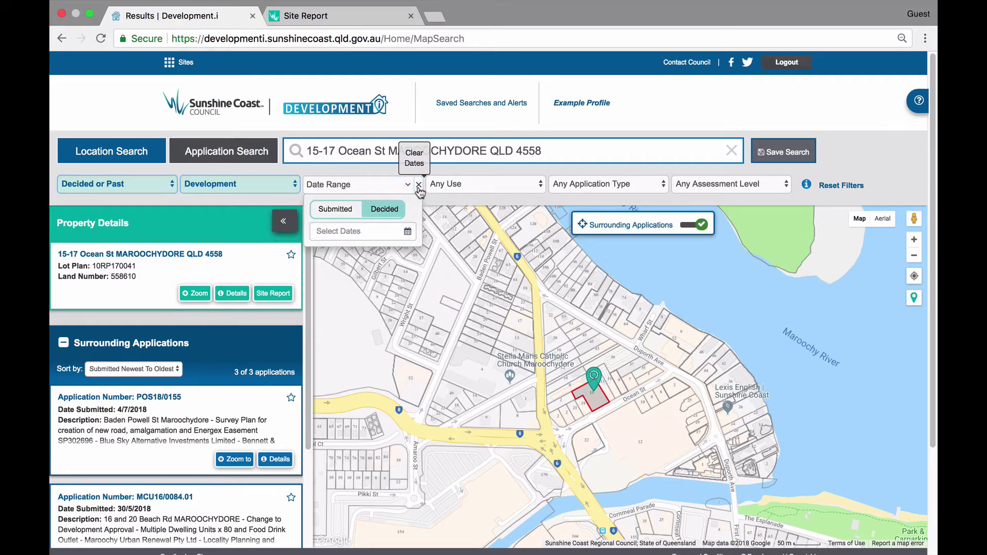
click(171, 189)
click(154, 171)
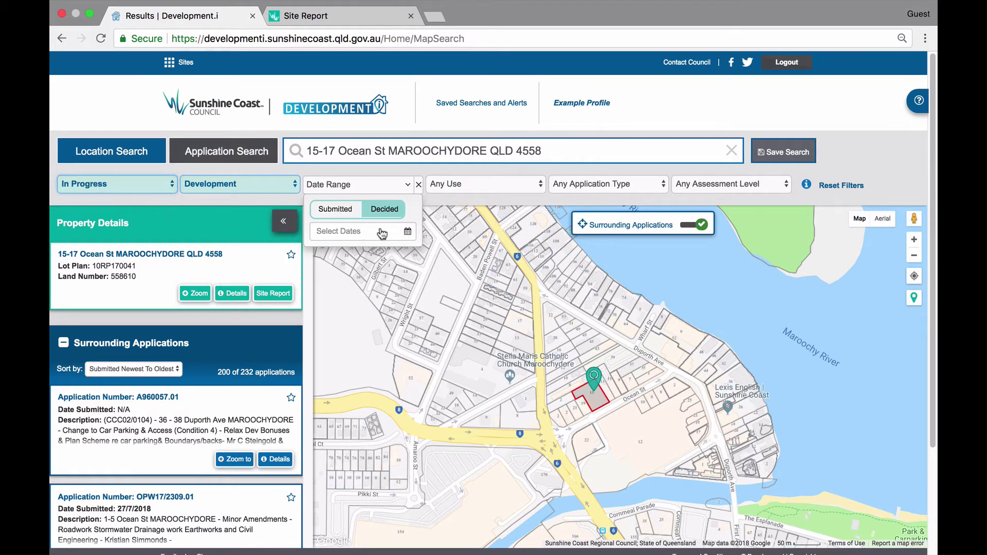
click(379, 190)
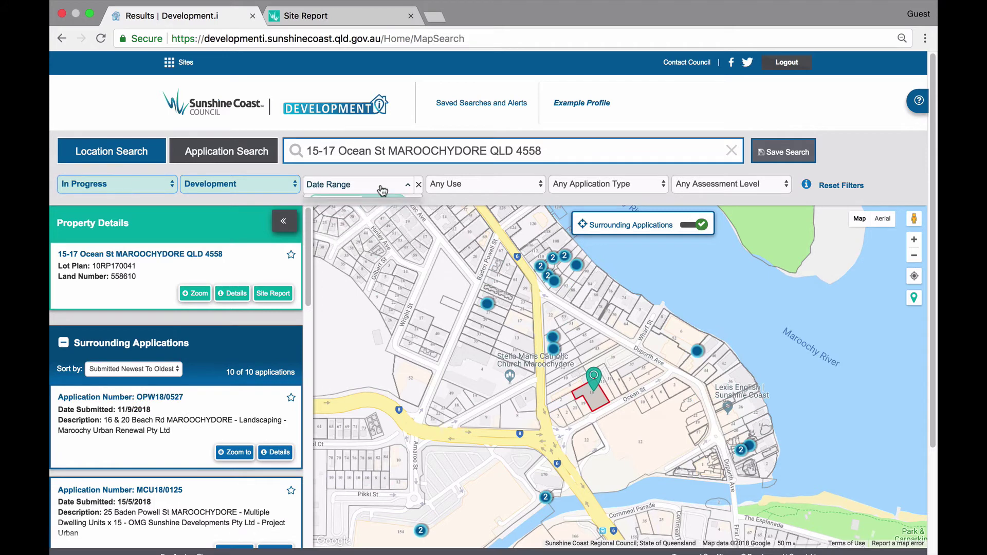
click(541, 187)
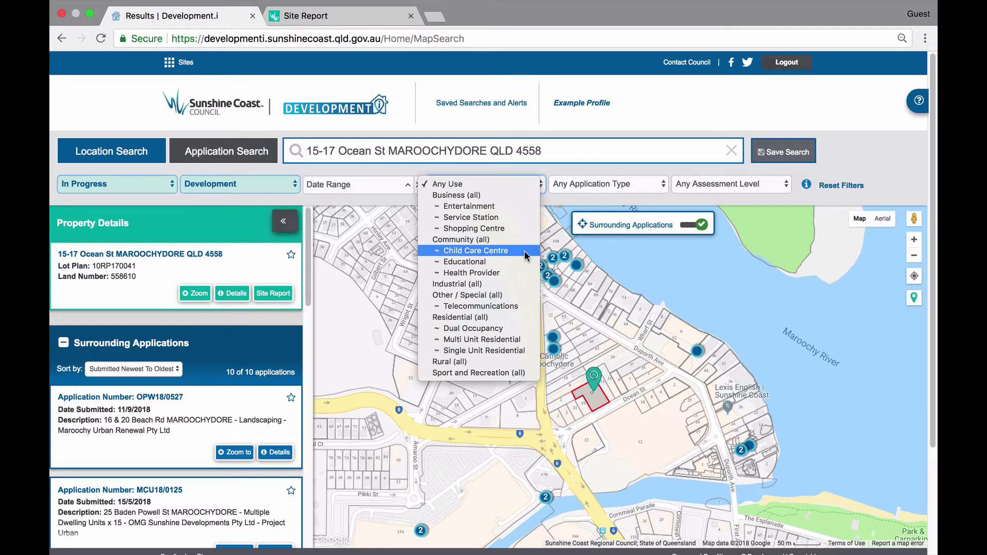
click(534, 182)
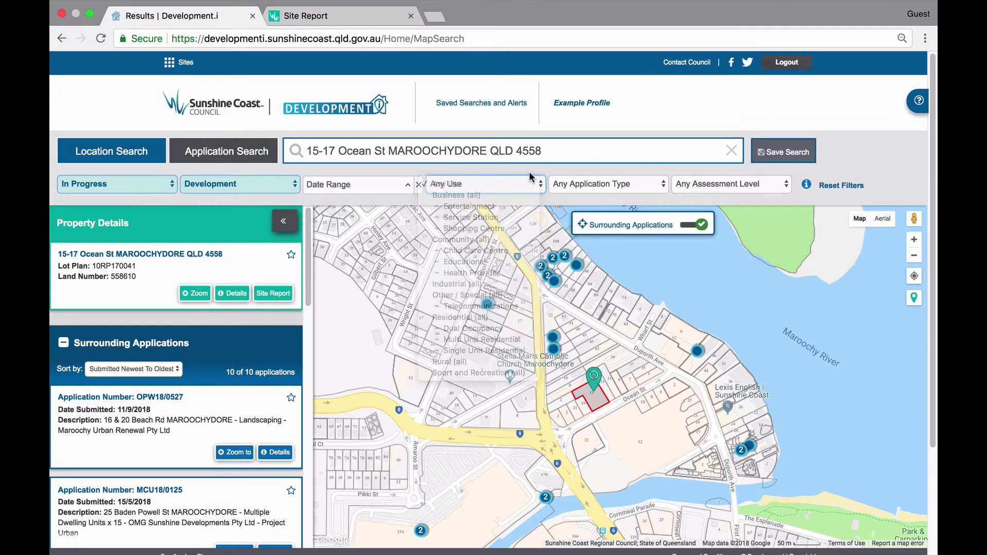
click(293, 188)
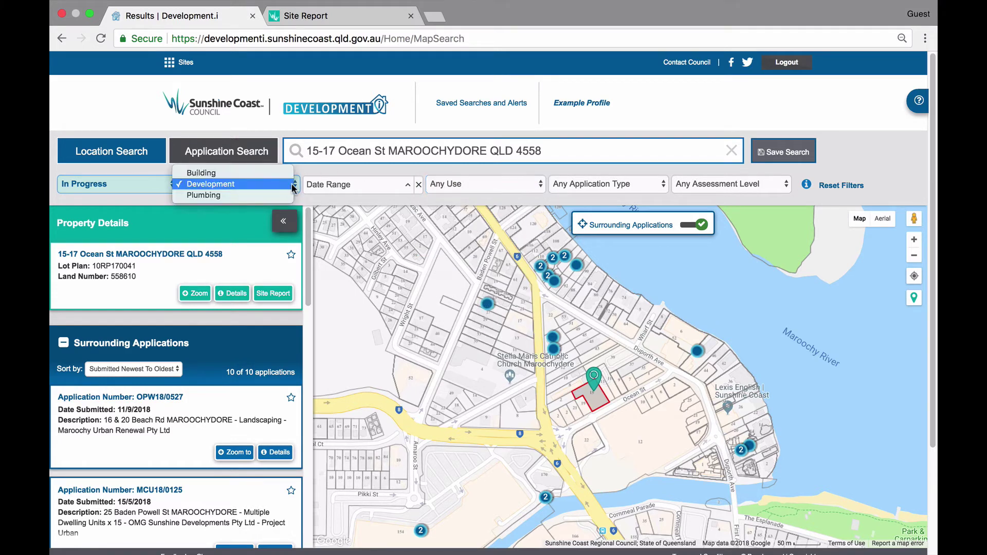
click(267, 172)
click(541, 184)
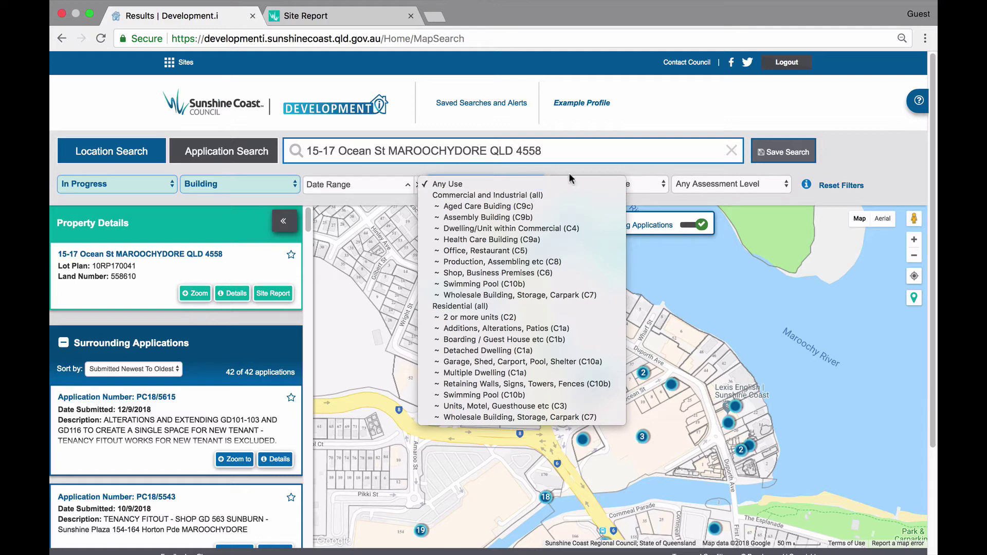
click(502, 178)
click(293, 187)
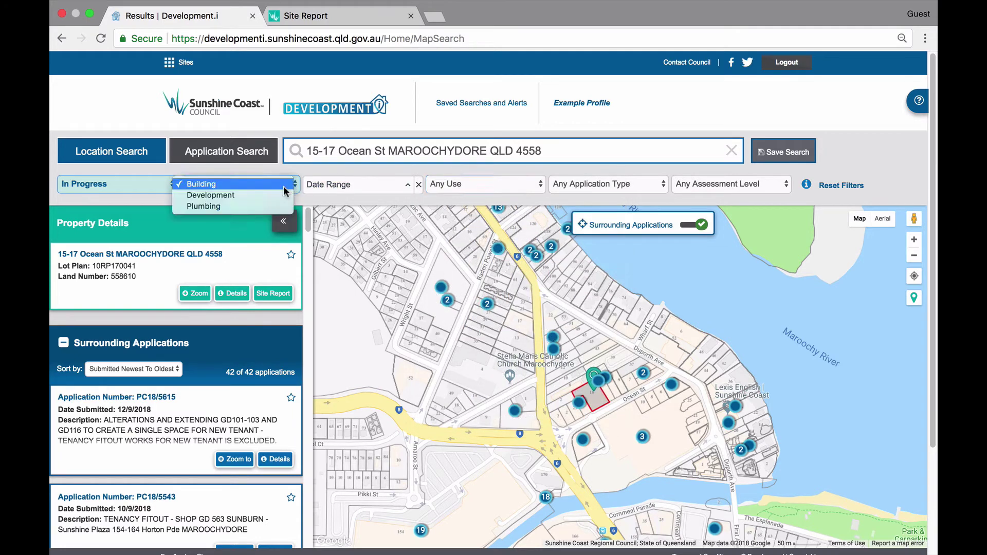
click(280, 194)
click(669, 187)
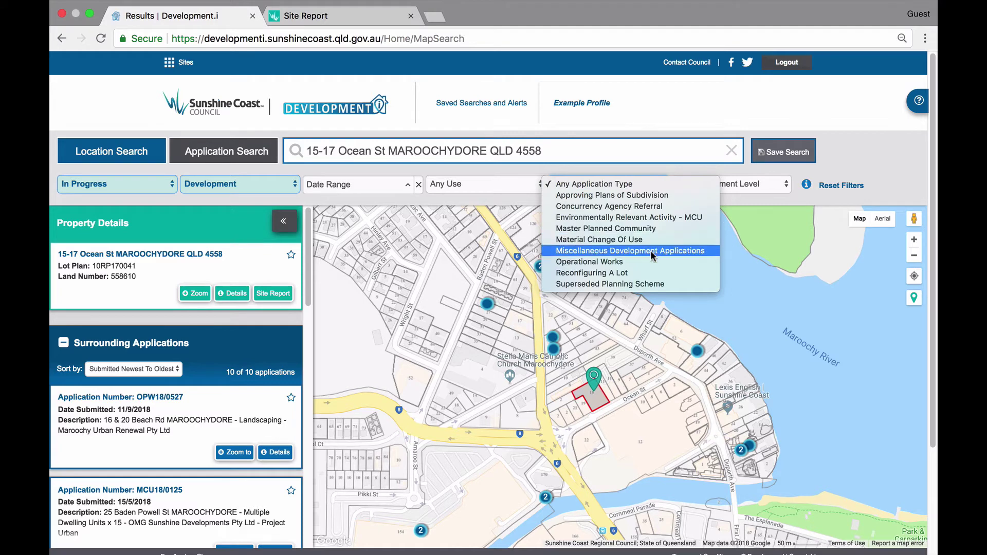
Step: Try Material Change Of Use, then Reconfiguring A Lot as type, then set the group to Building
click(647, 182)
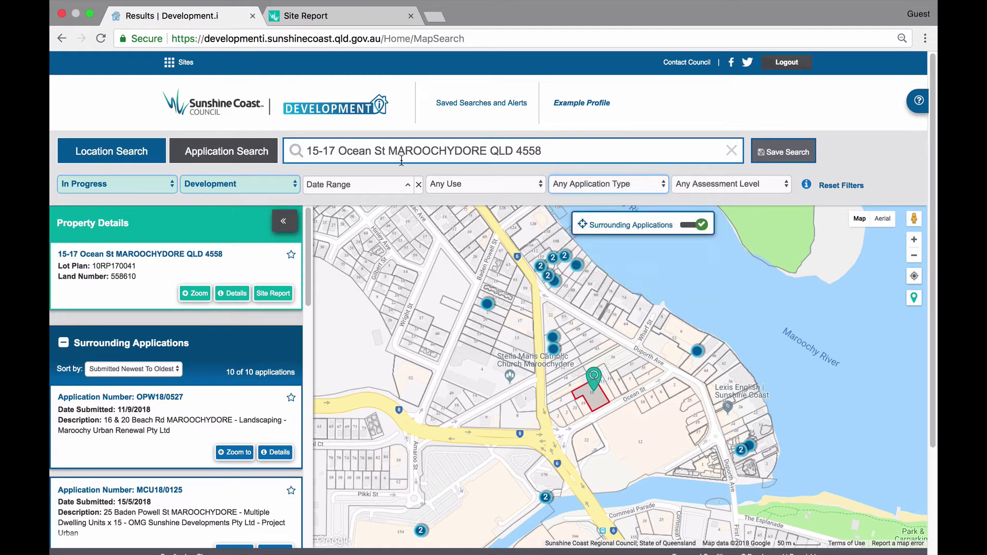
click(664, 184)
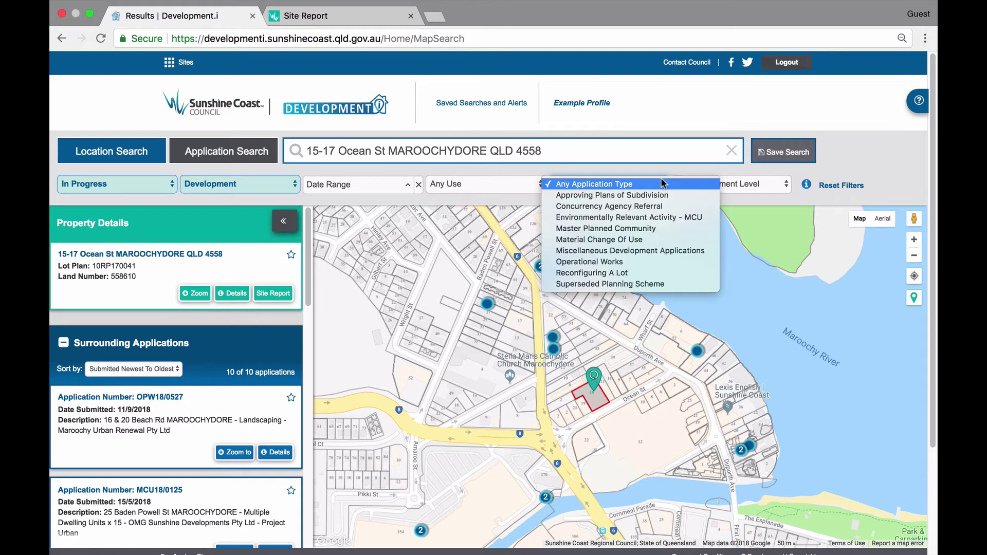
click(661, 241)
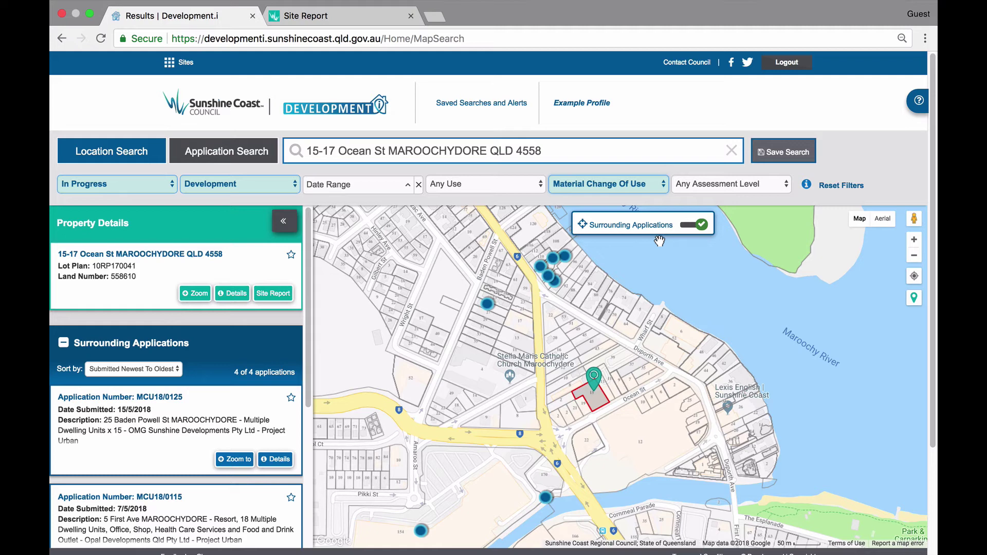
click(665, 186)
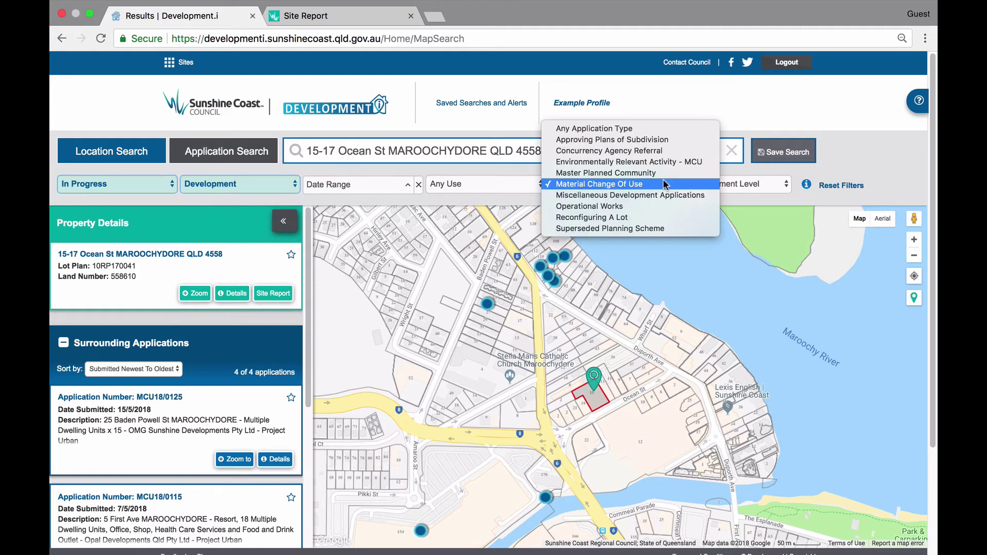
click(655, 212)
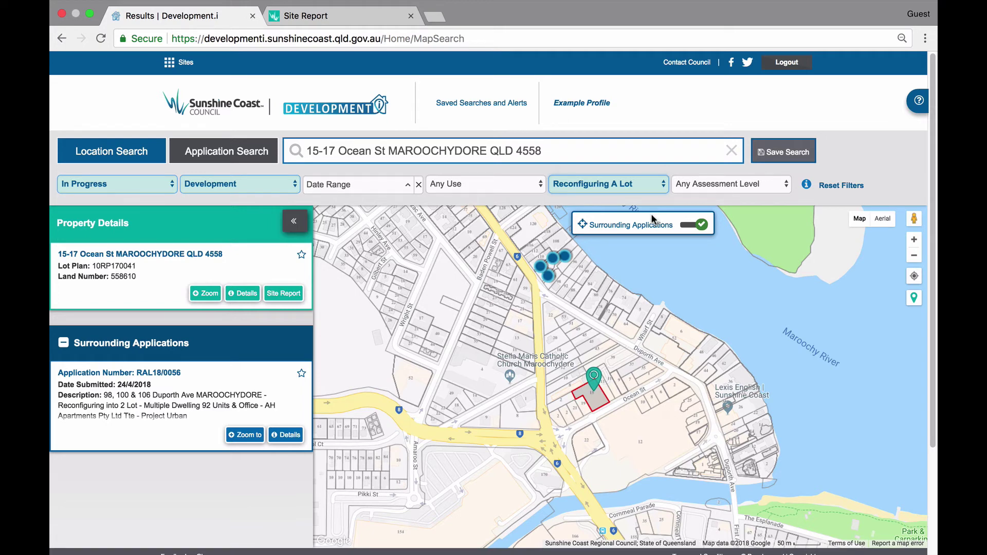
click(295, 187)
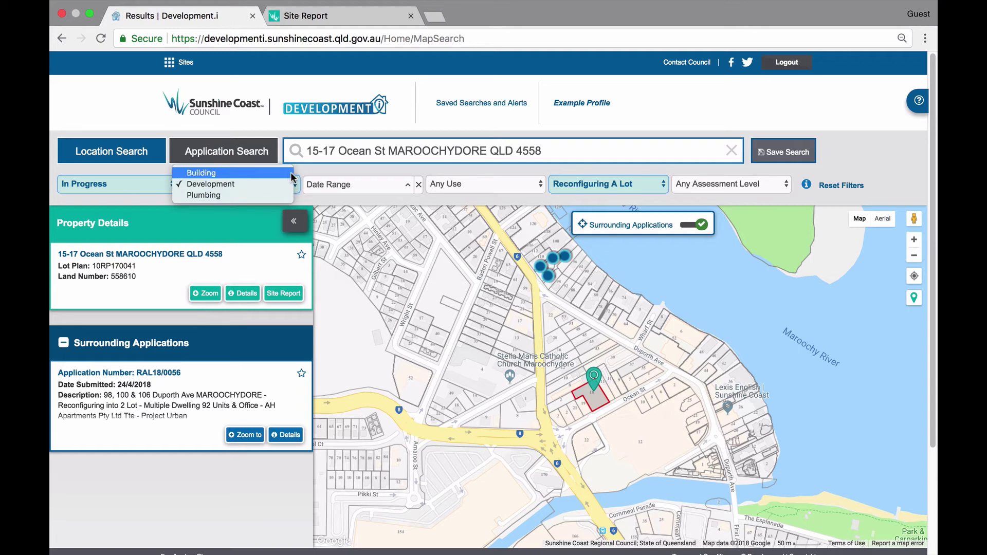
click(290, 178)
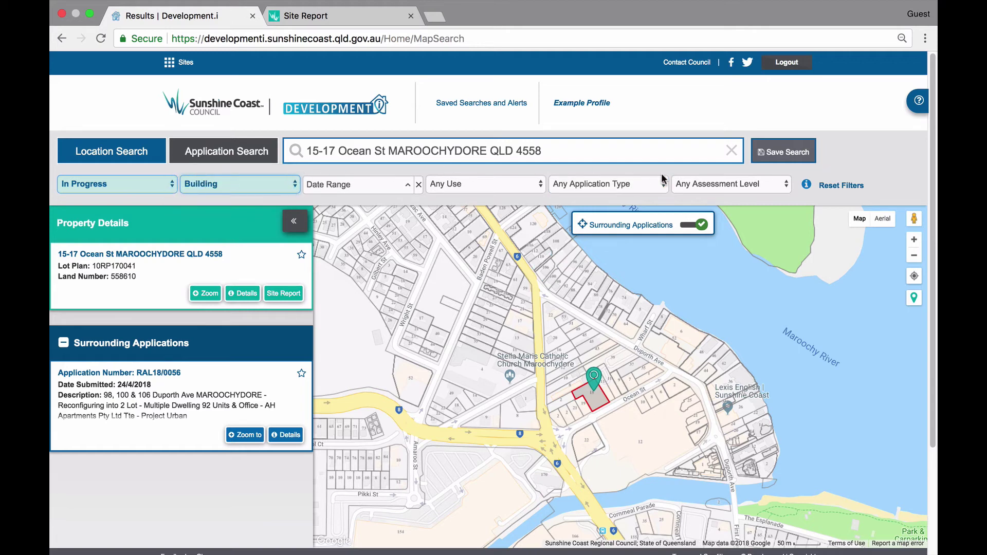
Step: Filter Building applications to Building Private Certification, reset to Any Application Type, then view assessment levels
click(662, 190)
click(663, 189)
click(665, 189)
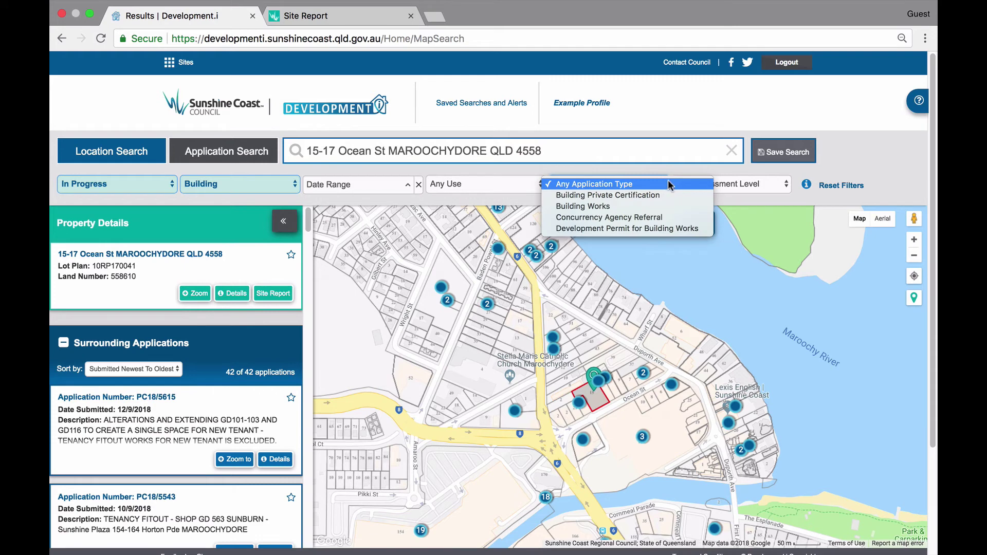
click(670, 195)
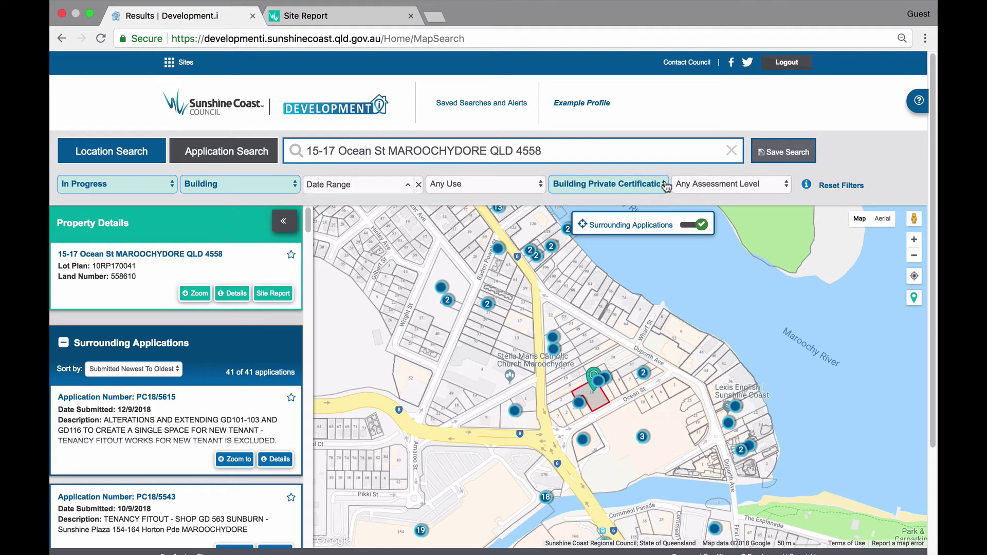
click(664, 186)
click(658, 174)
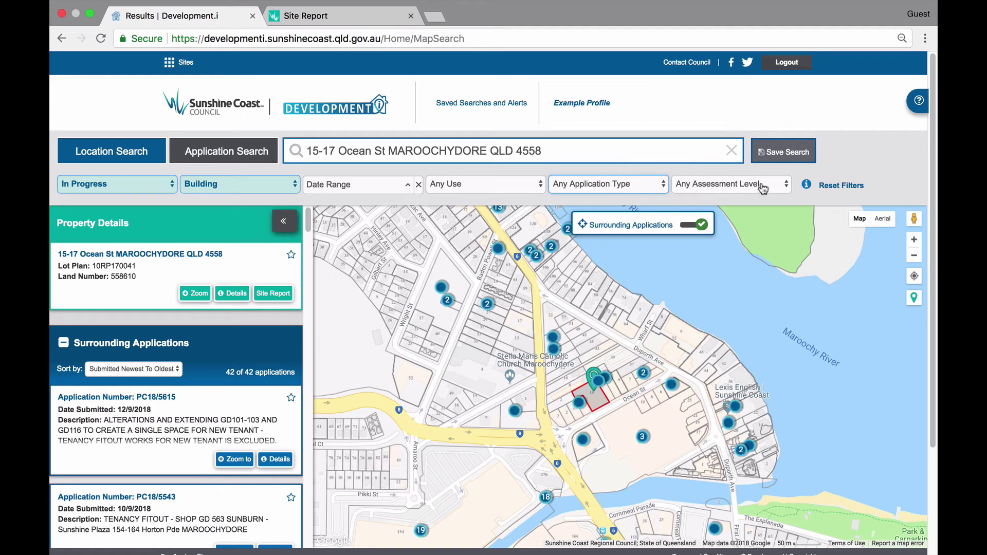
click(787, 190)
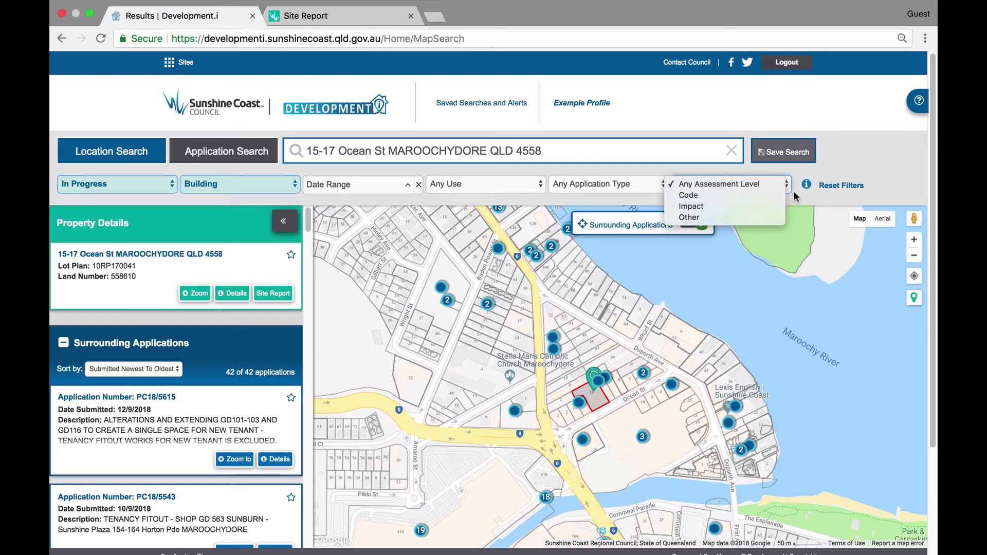
Step: Filter to Development applications at Code assessment, then reset the filters to list In Progress applications region-wide
key(Escape)
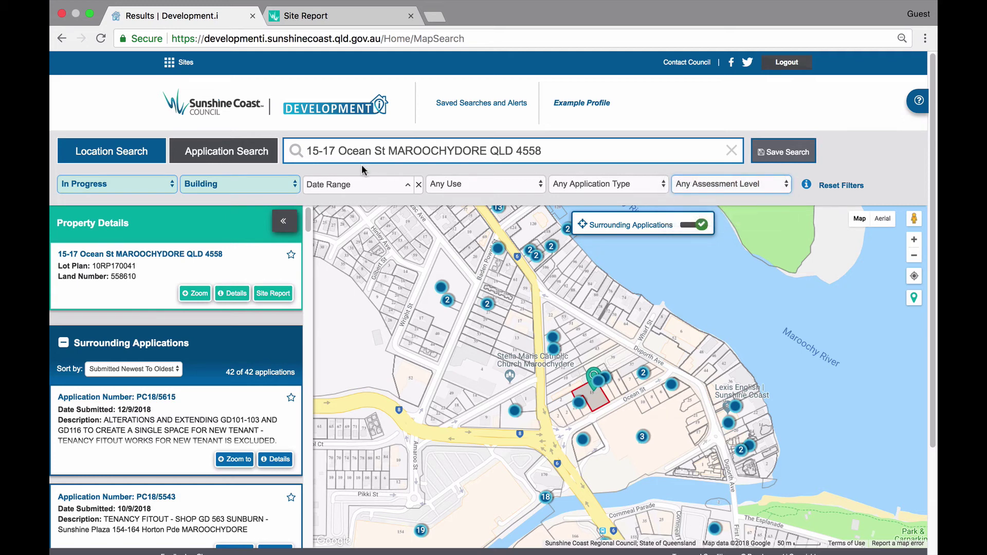
click(294, 186)
click(282, 196)
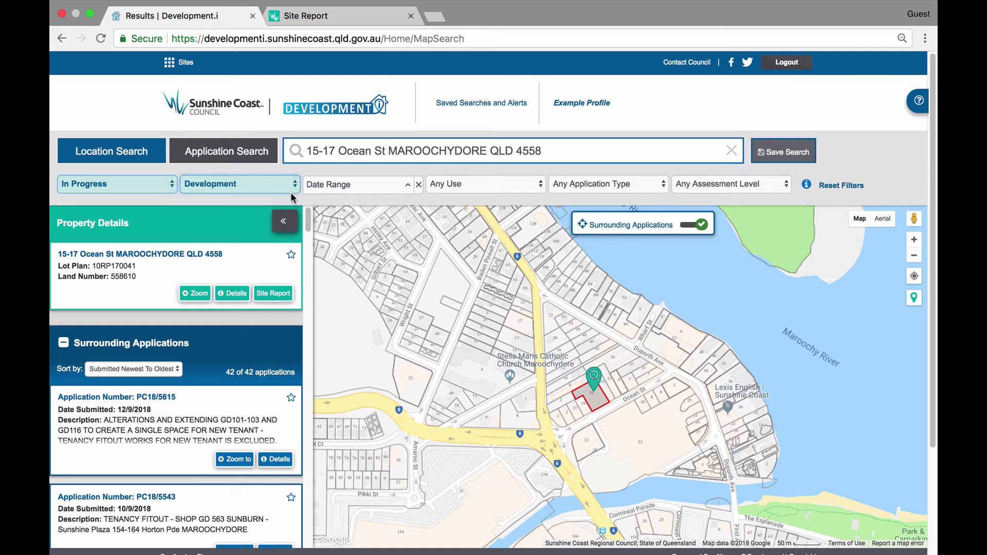
click(787, 186)
click(771, 195)
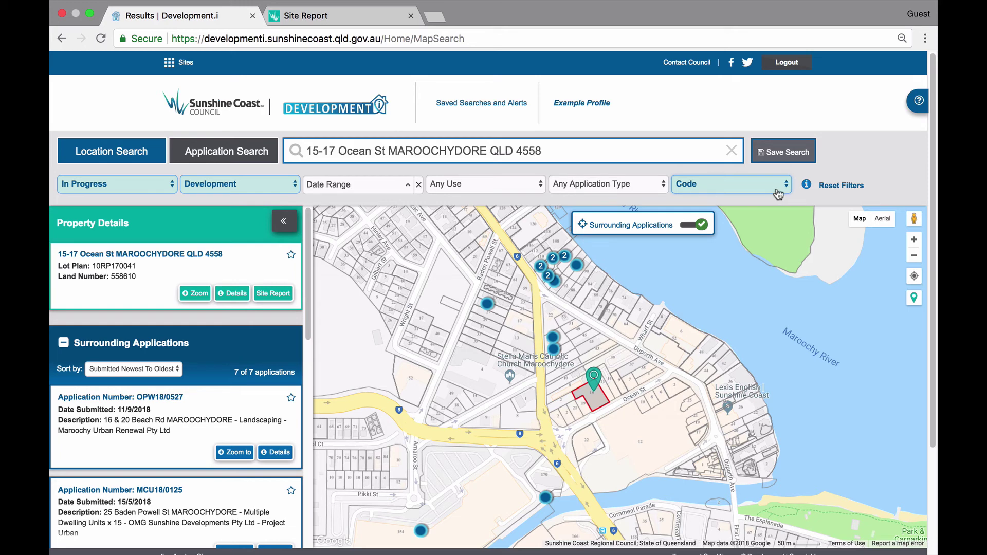
click(839, 189)
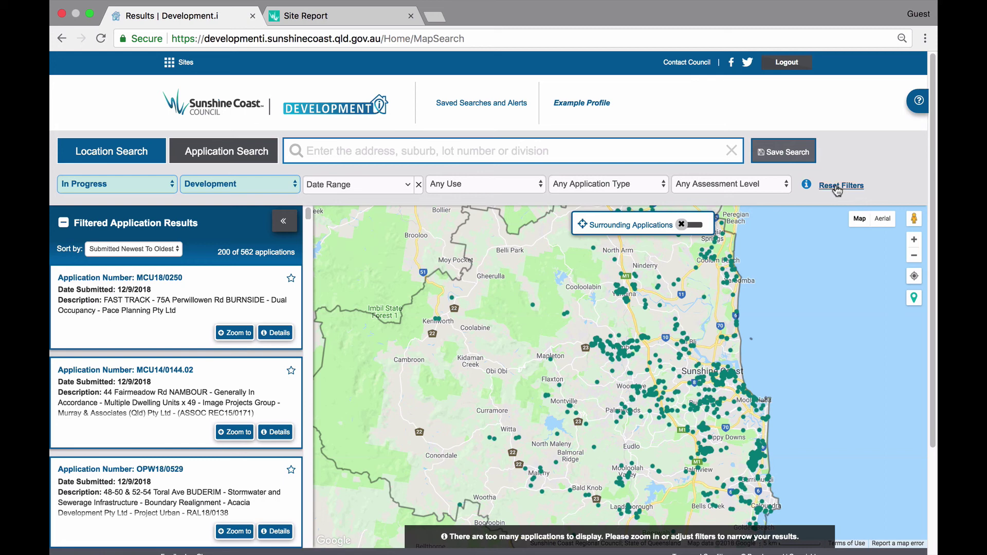
Step: Open the Site Glossary from the info icon and skim its filter terms, such as Application Progress and Use
click(808, 191)
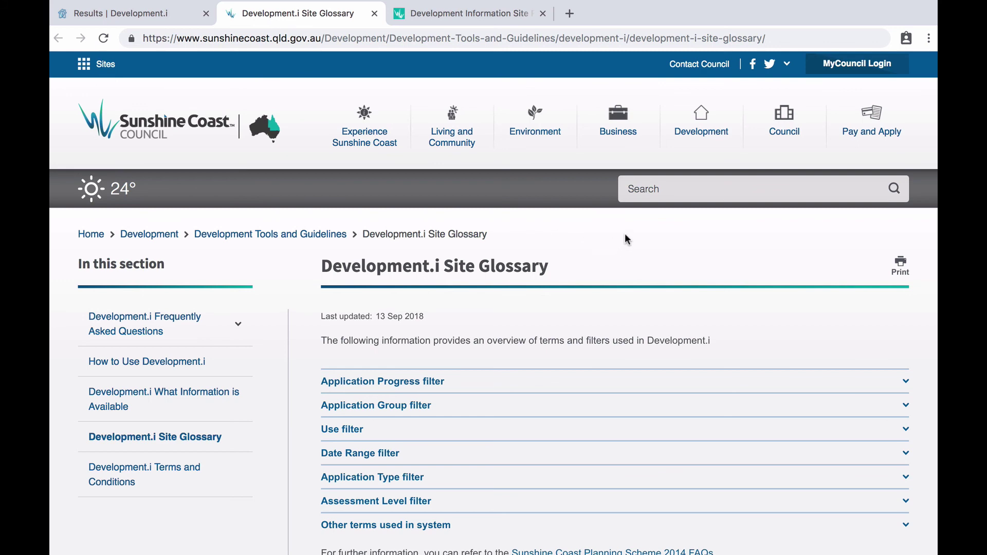
scroll(626, 242, down, 1)
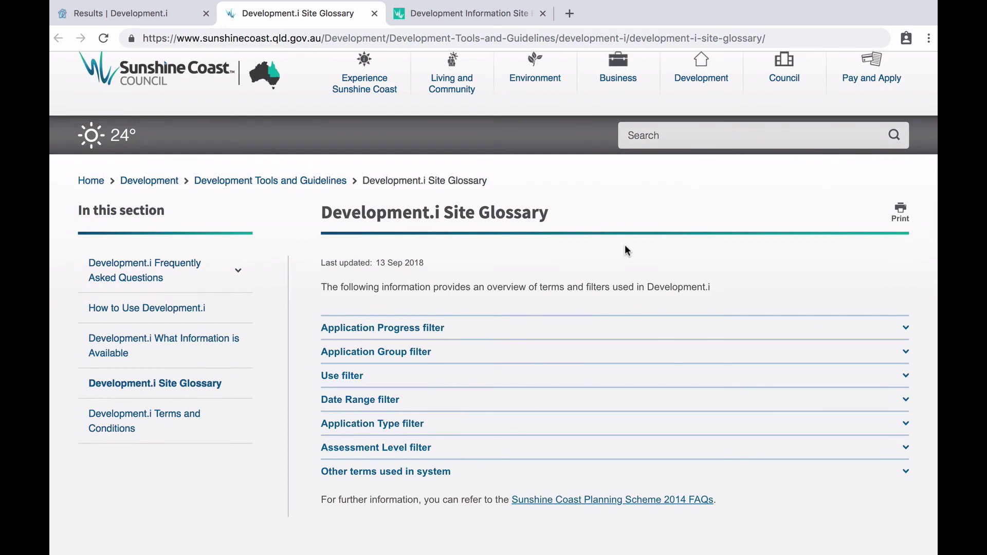
scroll(626, 250, up, 1)
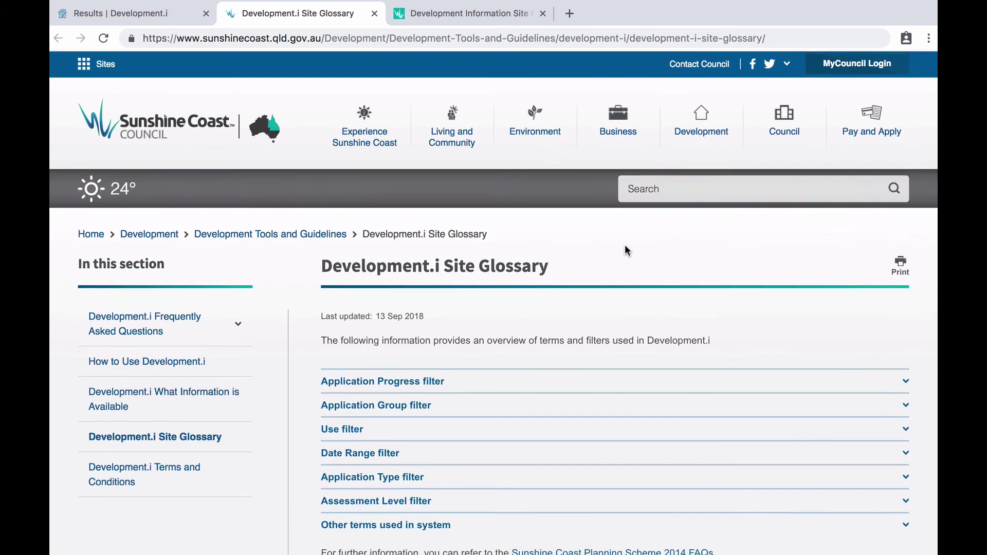